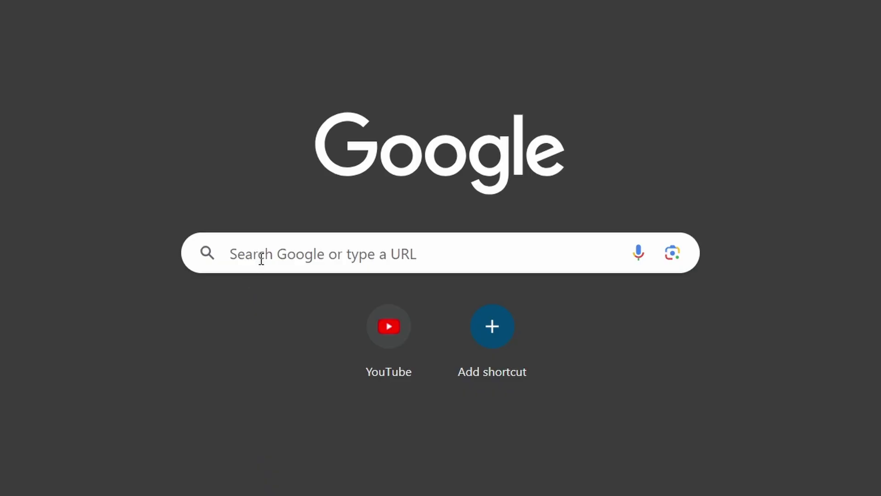
Step: Search Google for 'steam'
click(262, 256)
text(steam)
key(Return)
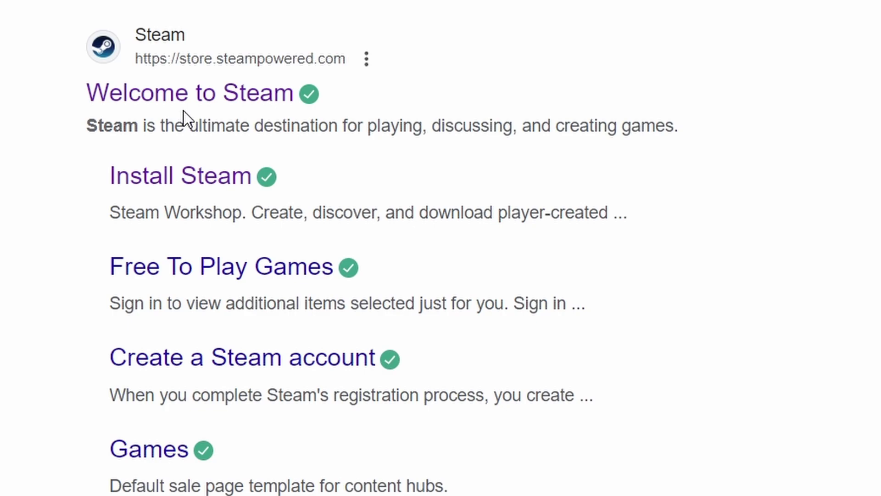
Step: Open the Steam store, go to Install Steam, and launch the installed Steam client
click(186, 109)
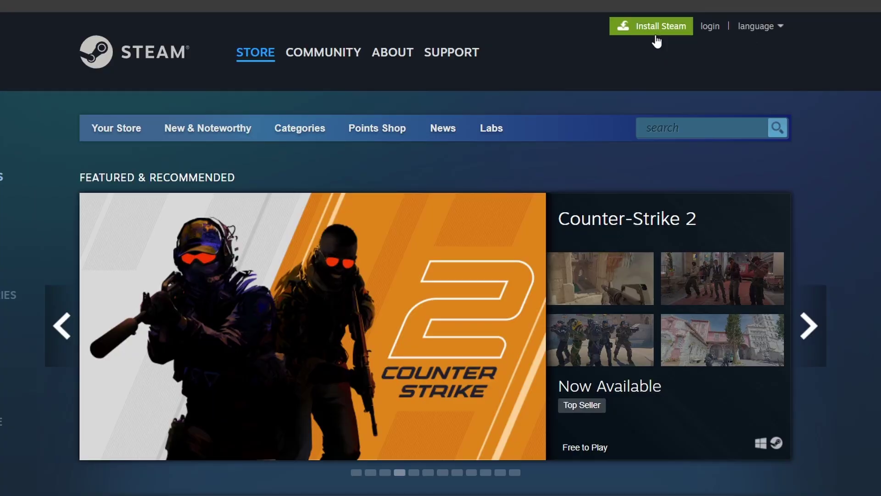
click(656, 41)
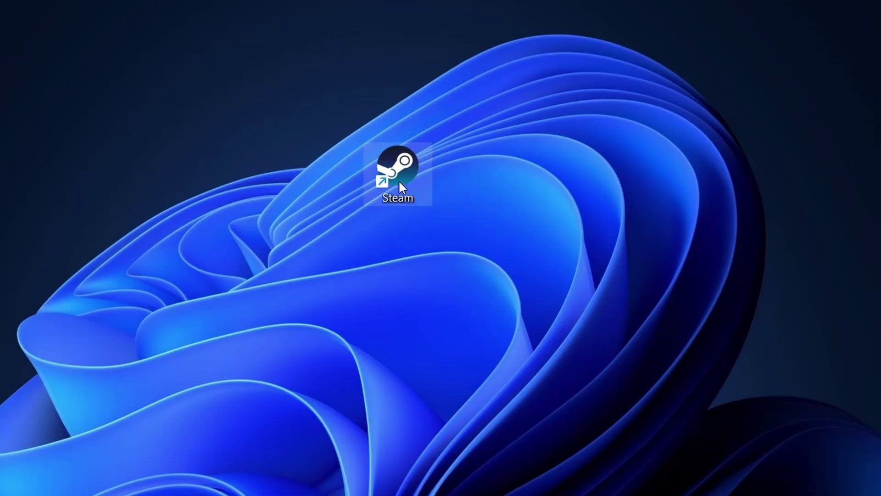
double_click(398, 180)
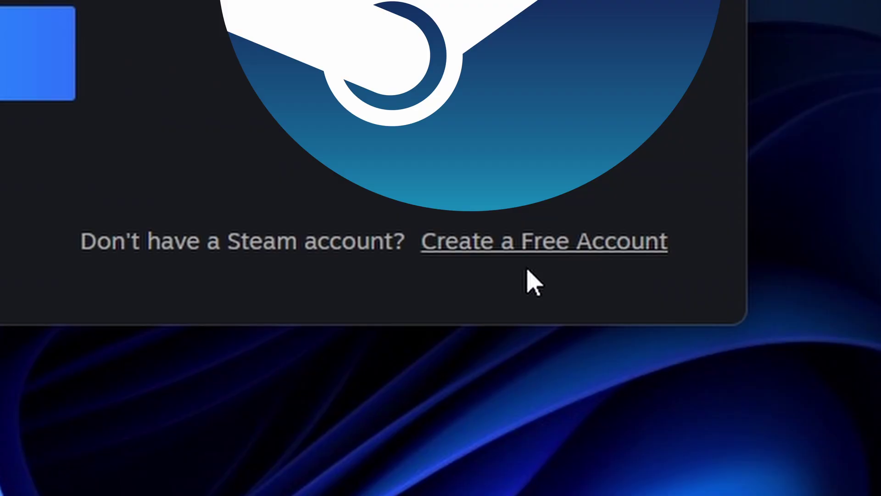
Step: Create a free Steam account and sign in to reach the Store home page
click(527, 249)
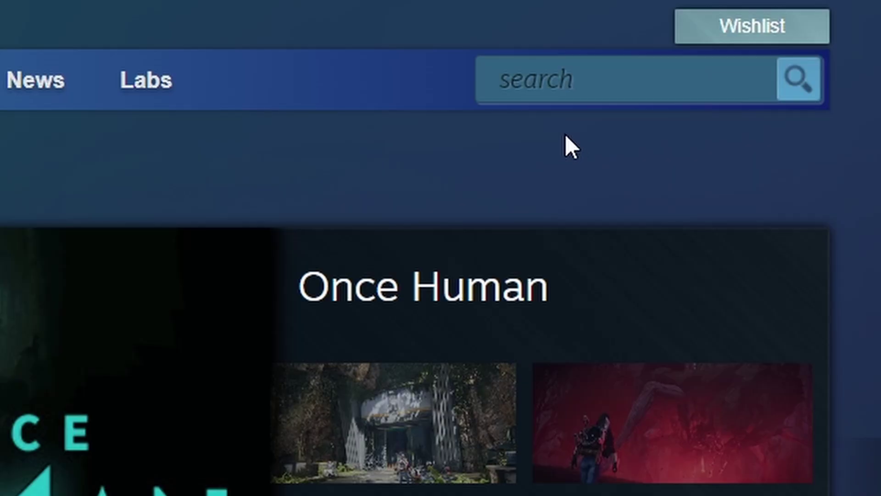
Step: Search the store for 'the classrooms' and open The Classrooms from the suggestions
click(742, 98)
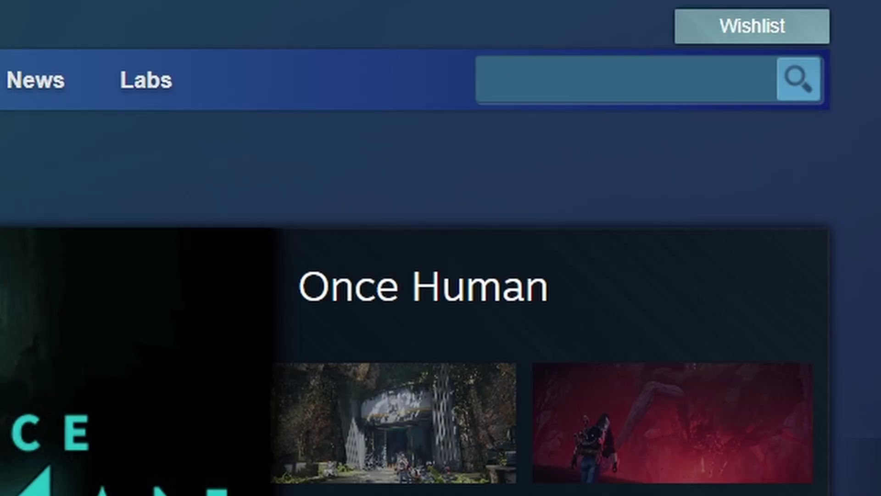
text(the classrooms)
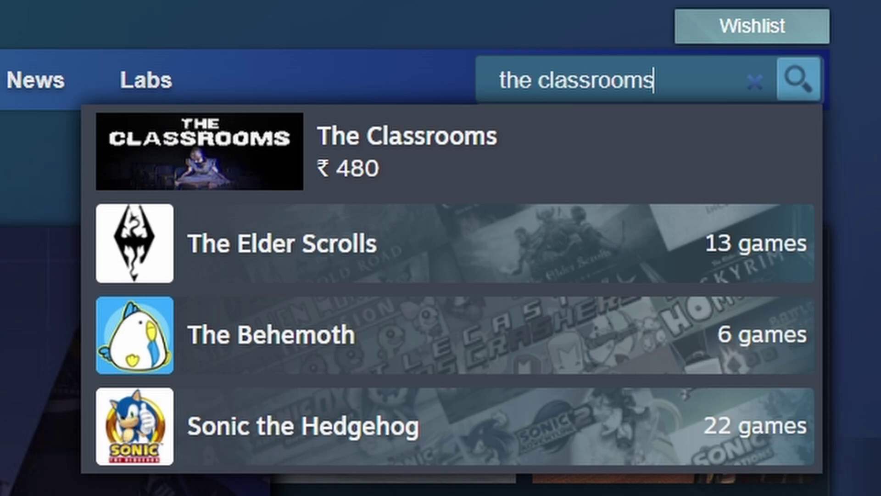
click(447, 165)
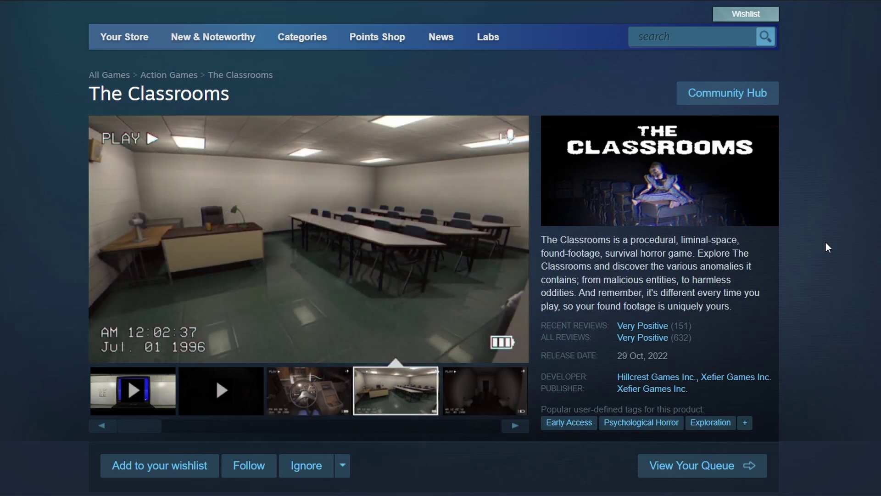
scroll(825, 242, down, 5)
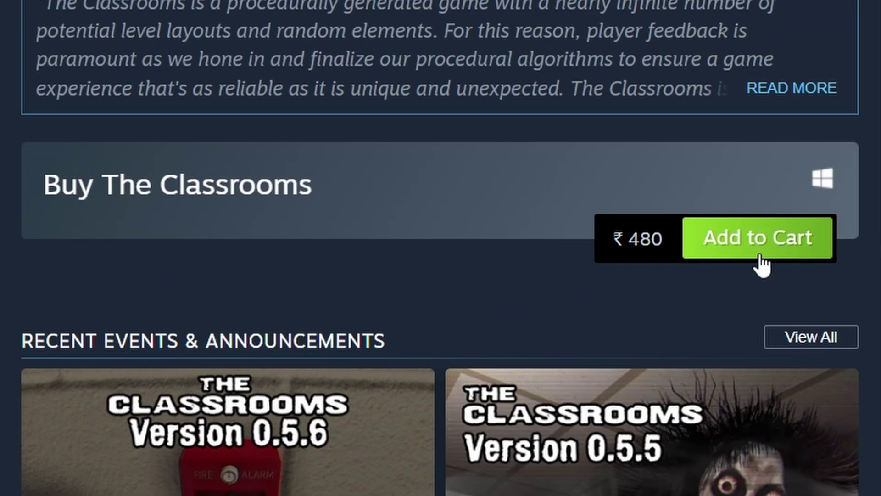
Step: Add The Classrooms (₹480.00) to the cart and view the cart
click(760, 257)
click(632, 372)
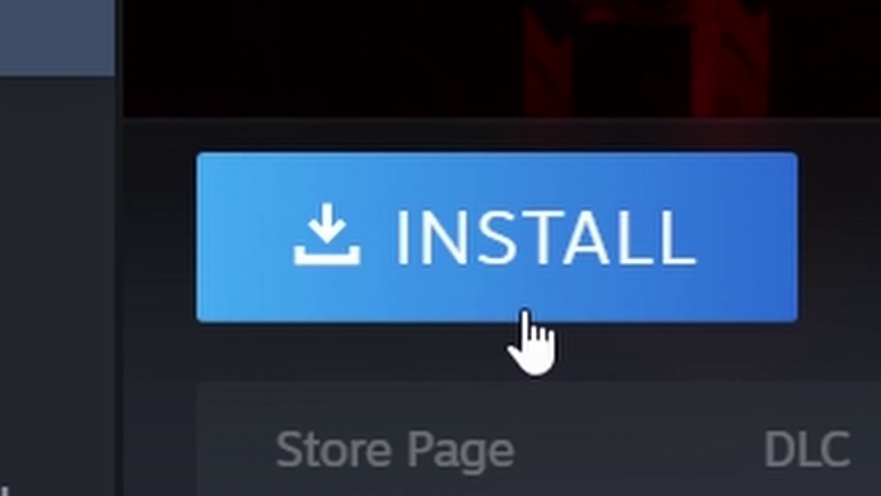
Step: Start installing The Classrooms from the Library to drive C: with both shortcuts
click(525, 311)
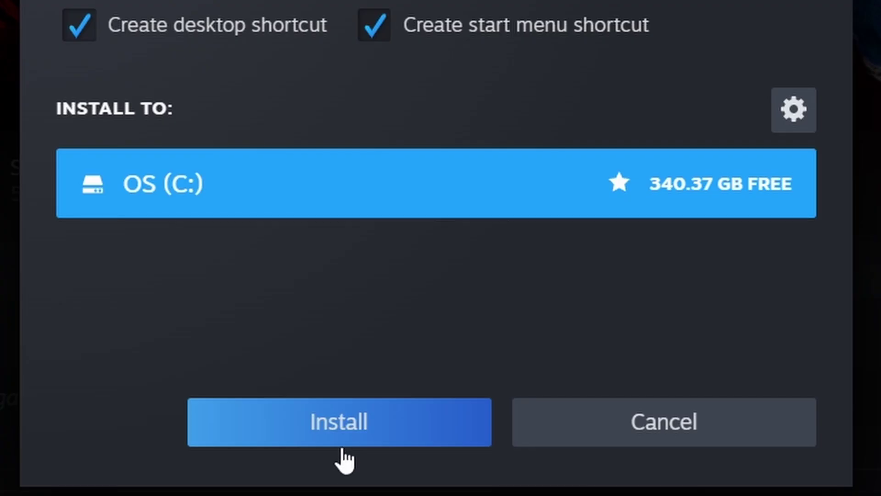